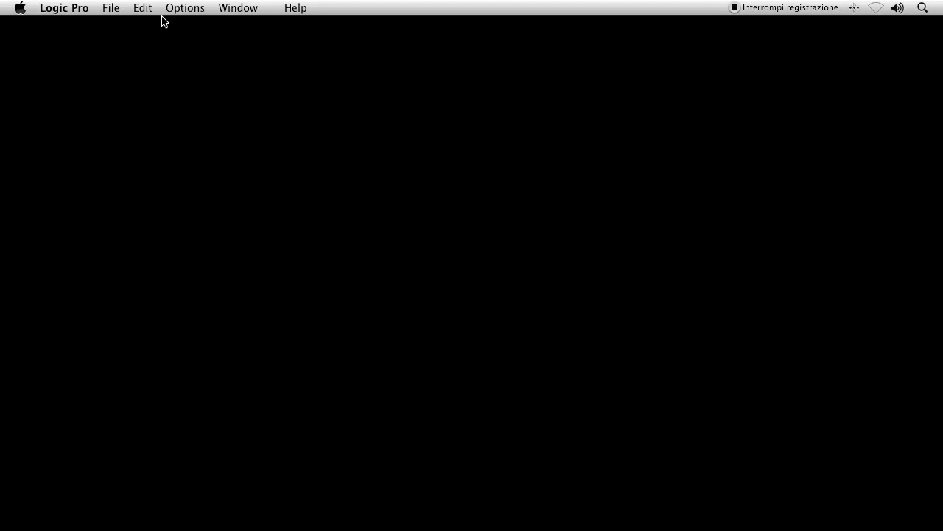
- Open the template chooser for a new project
click(109, 8)
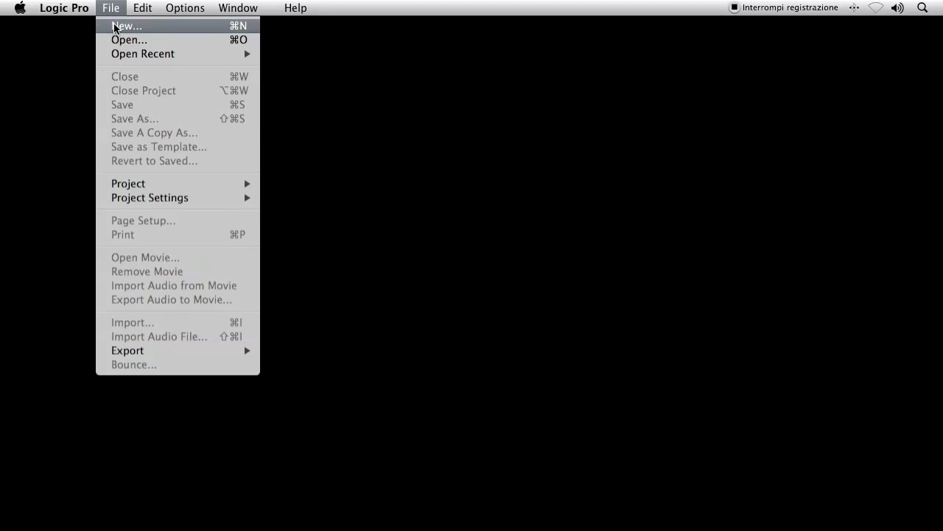
mouse_move(63, 10)
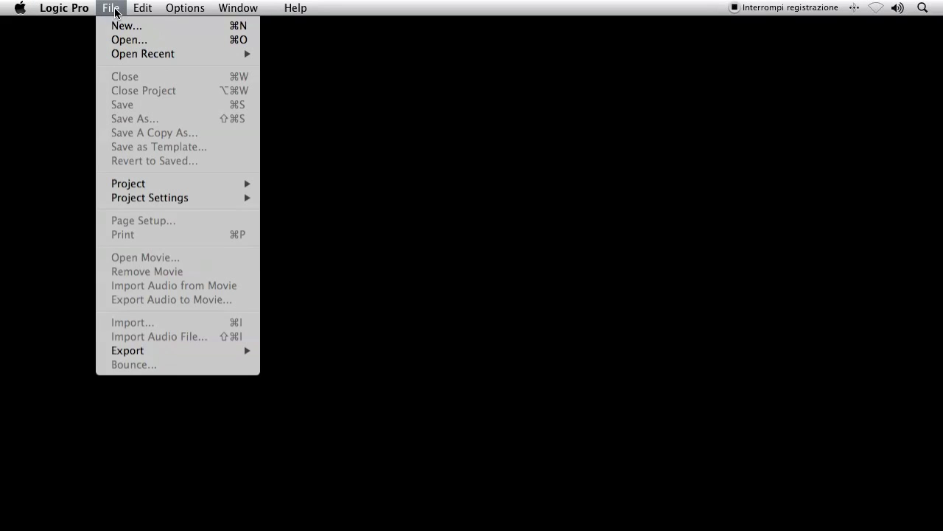
click(117, 28)
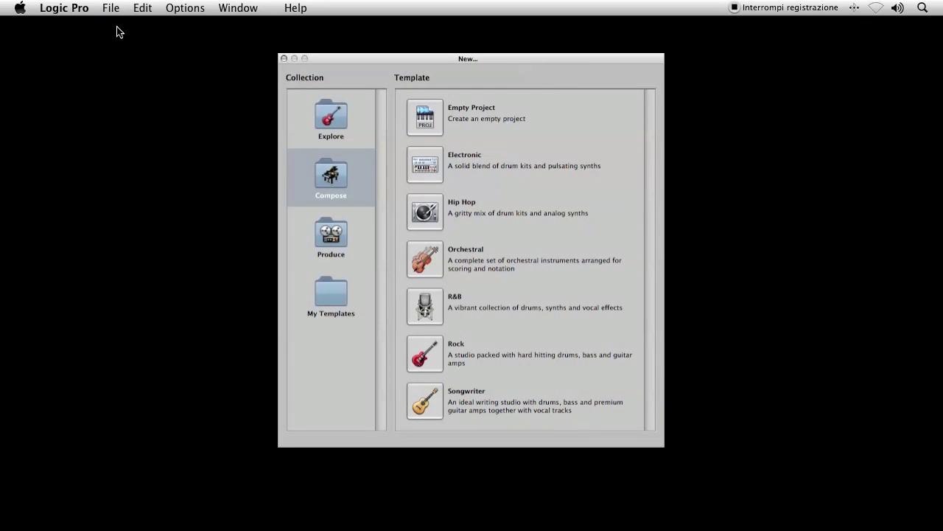
- Examine the project templates offered in the Explore, Compose, Produce and My Templates collections
click(341, 121)
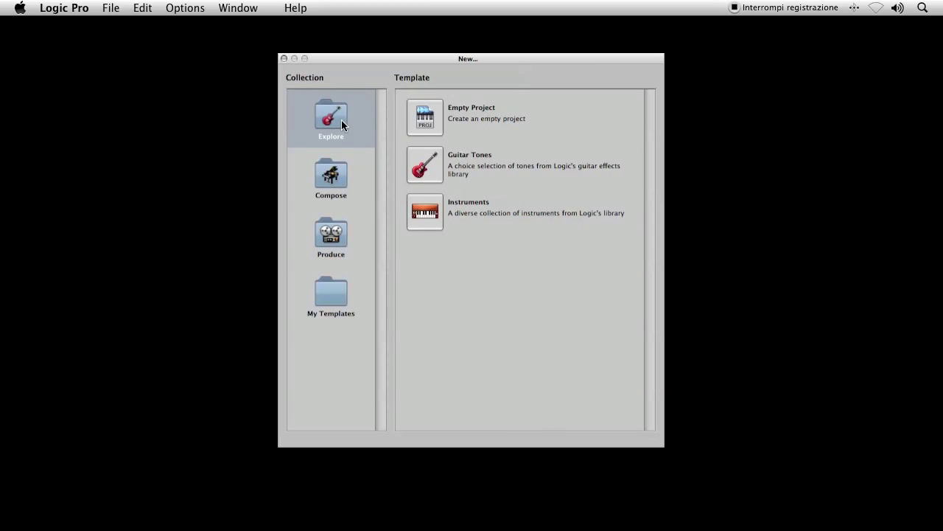
click(339, 175)
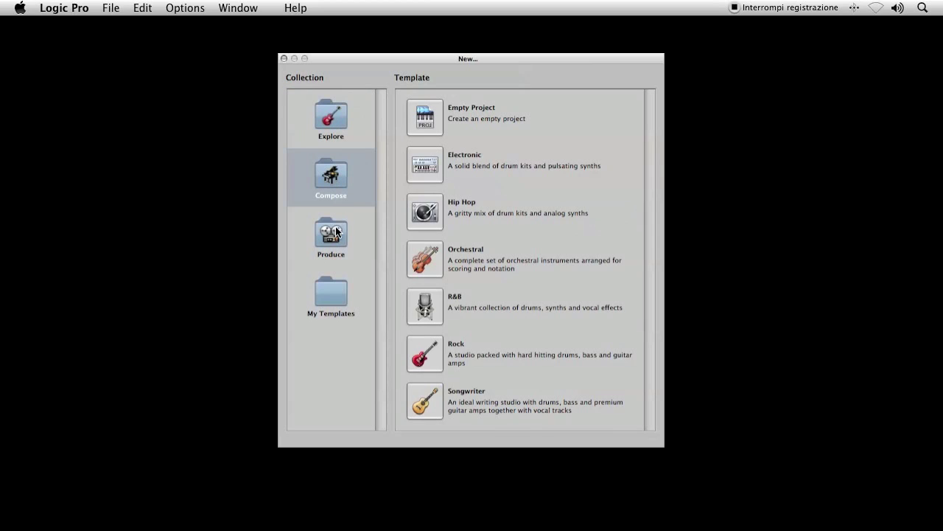
click(331, 294)
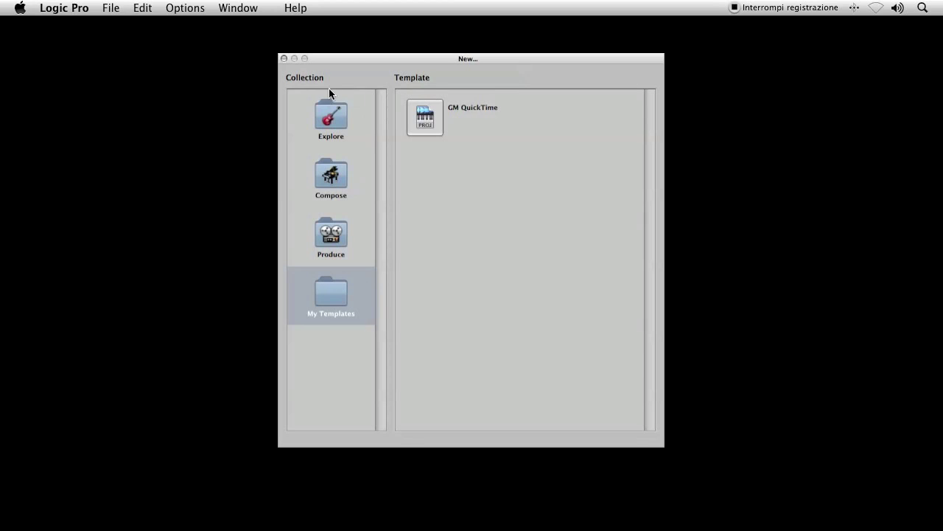
click(329, 109)
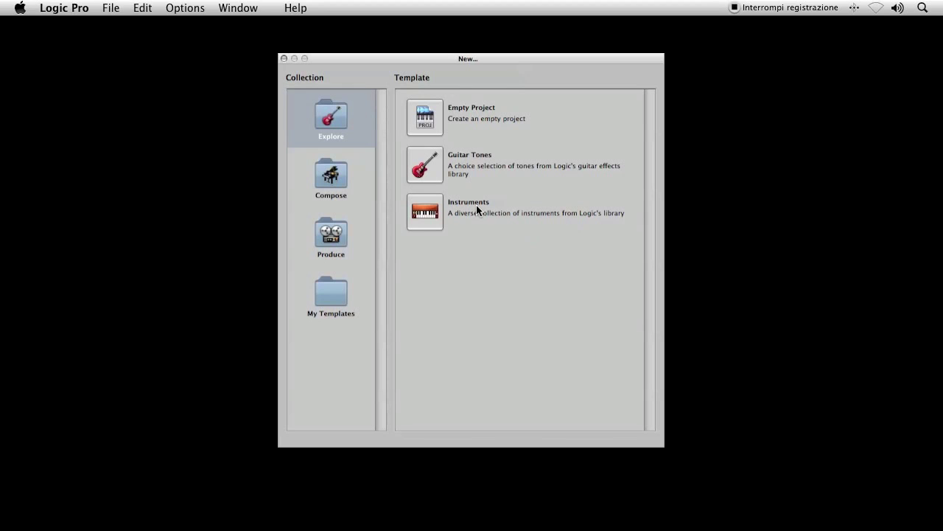
click(329, 175)
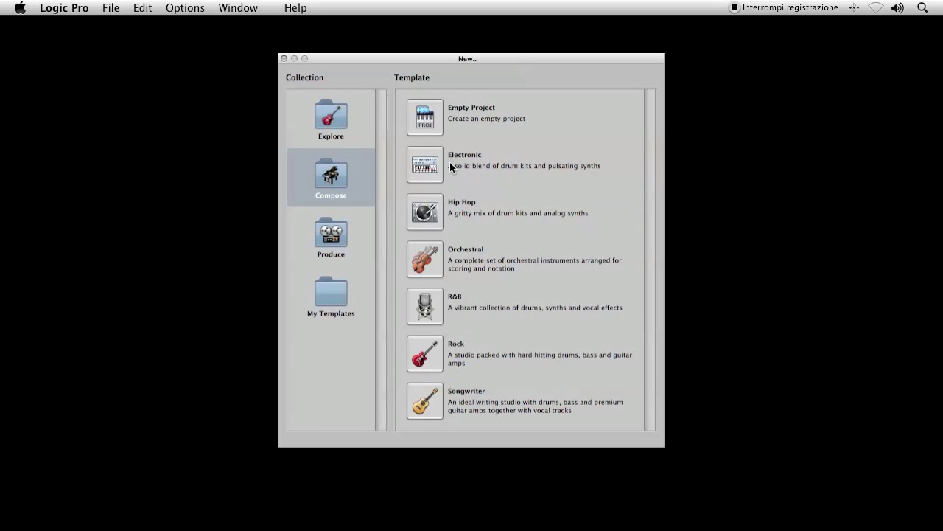
click(333, 238)
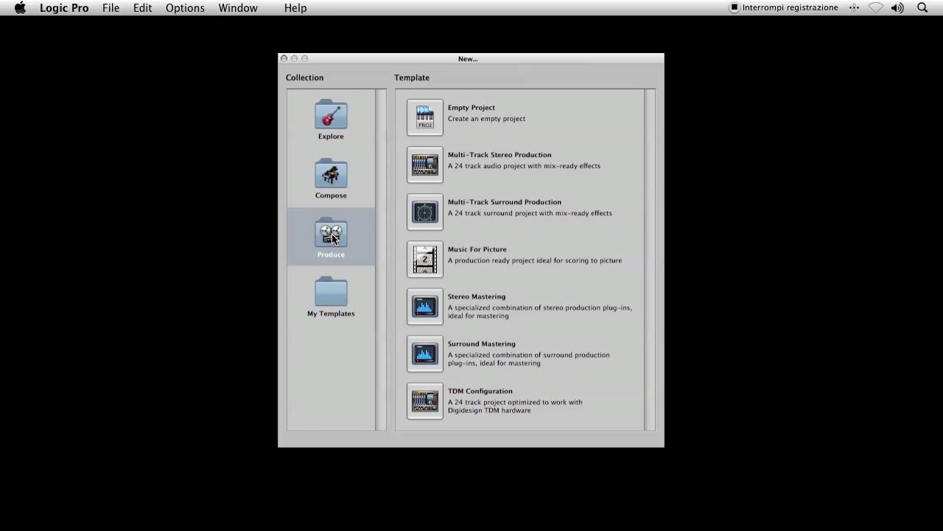
click(331, 289)
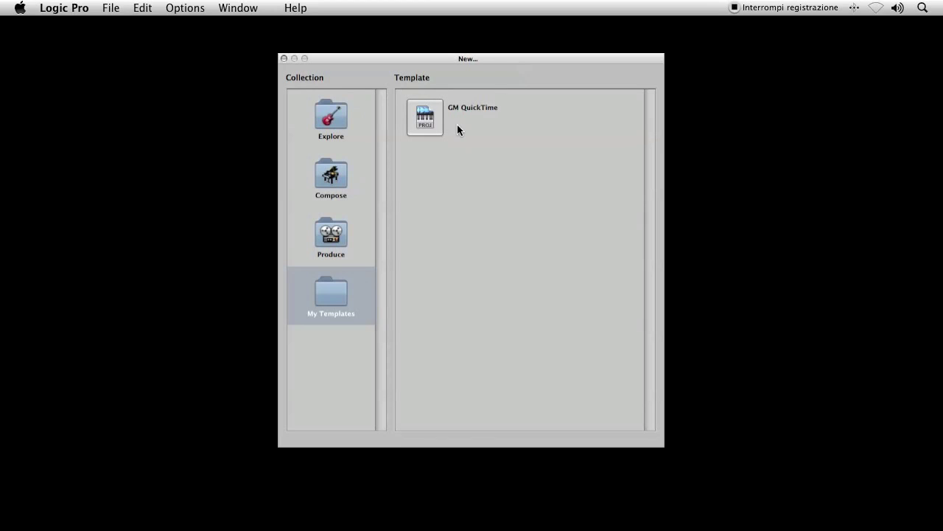
click(340, 112)
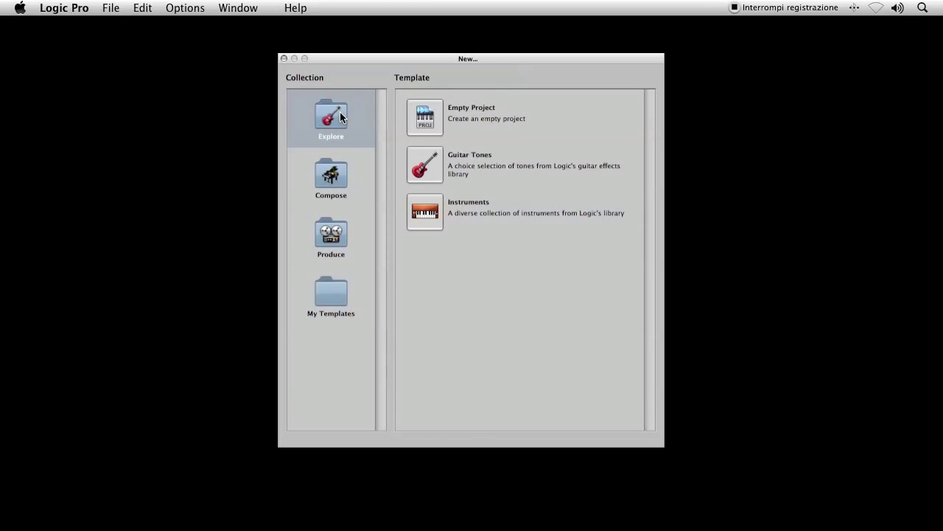
click(333, 184)
click(332, 231)
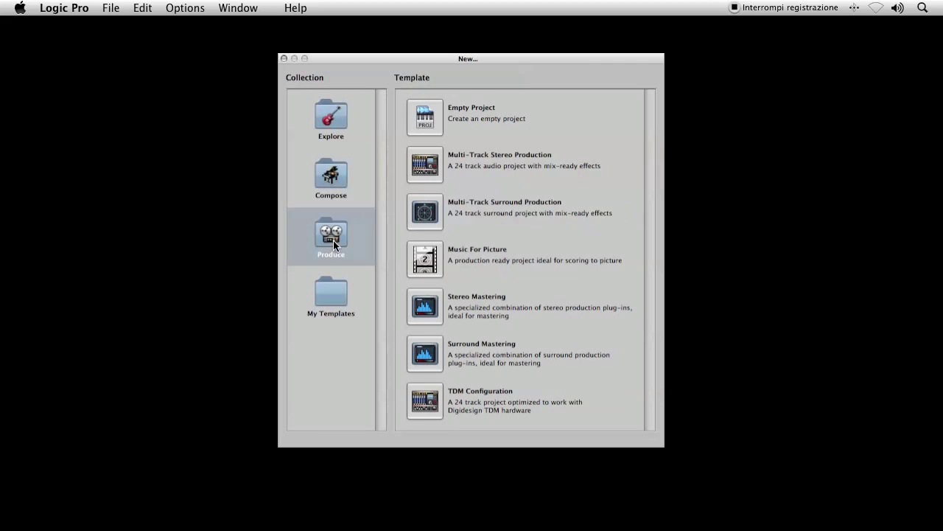
click(331, 173)
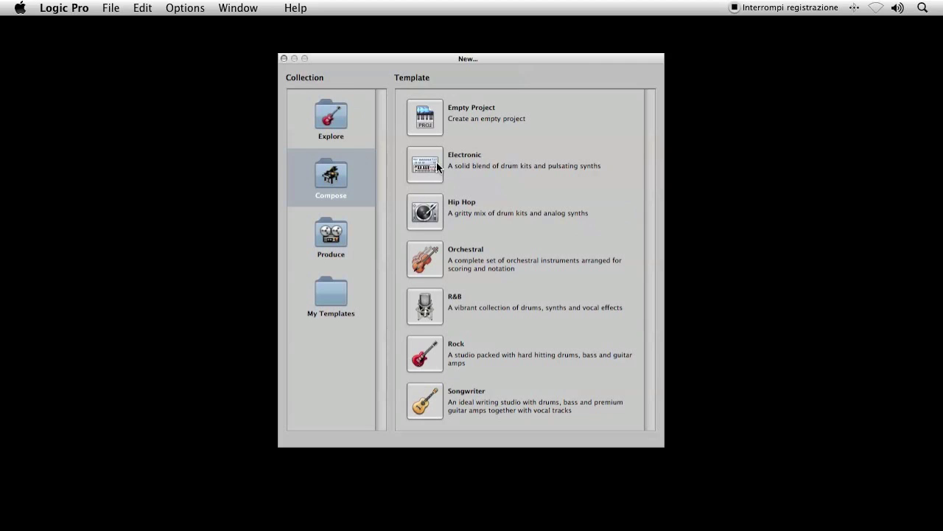
click(331, 115)
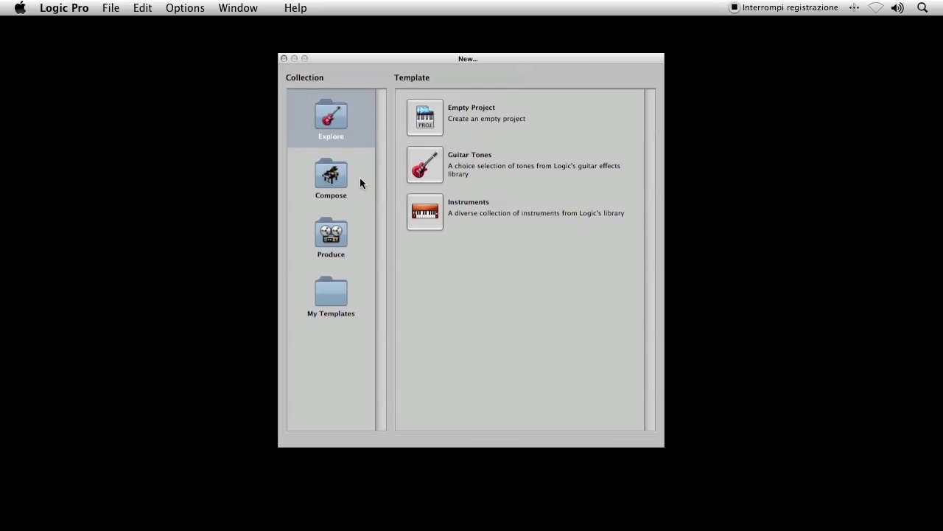
- Create an empty project from the Explore collection
click(353, 188)
click(328, 233)
click(331, 176)
click(334, 117)
double_click(431, 117)
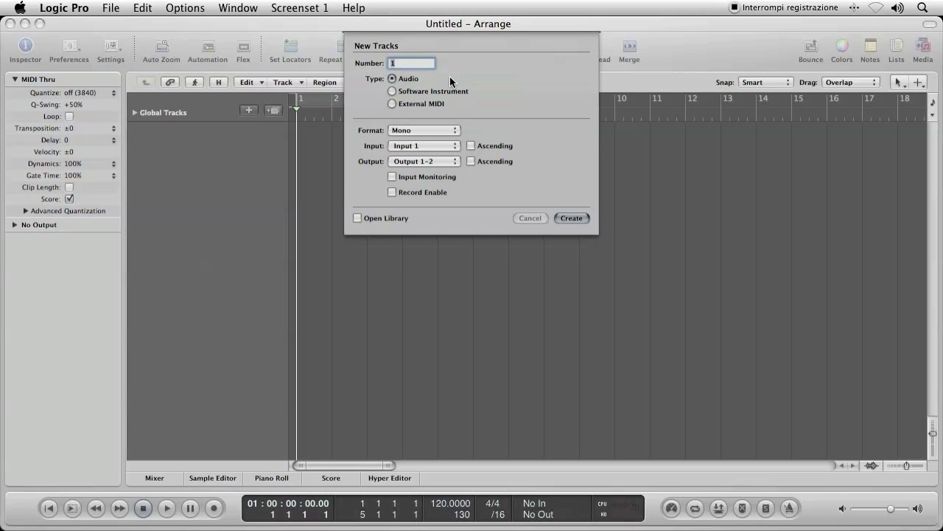
- Create one mono audio track with Input 1 as input and Output 1-2 as output, without input monitoring or record enable
click(397, 64)
click(399, 63)
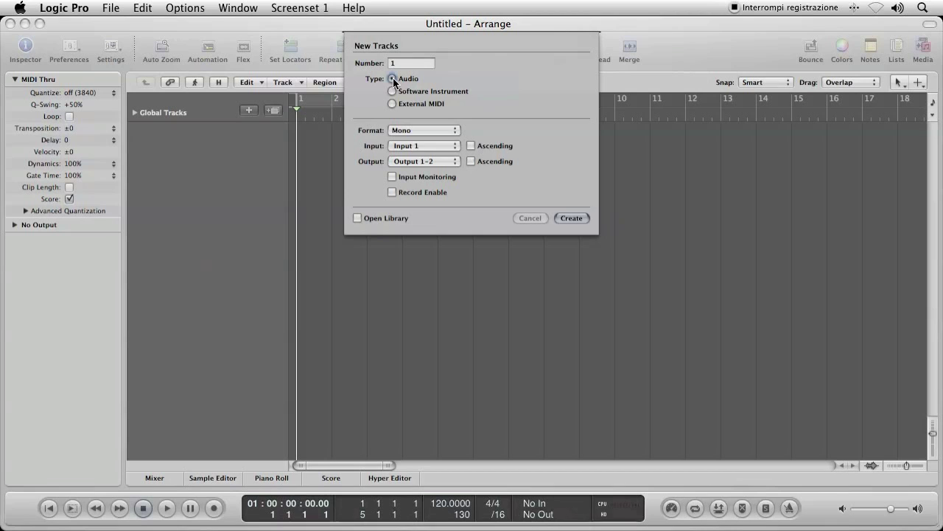
click(392, 91)
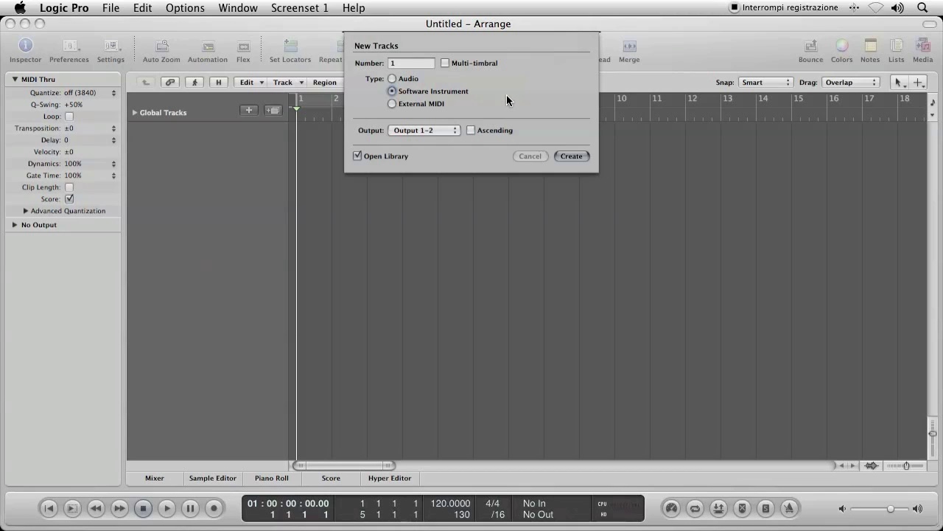
click(402, 104)
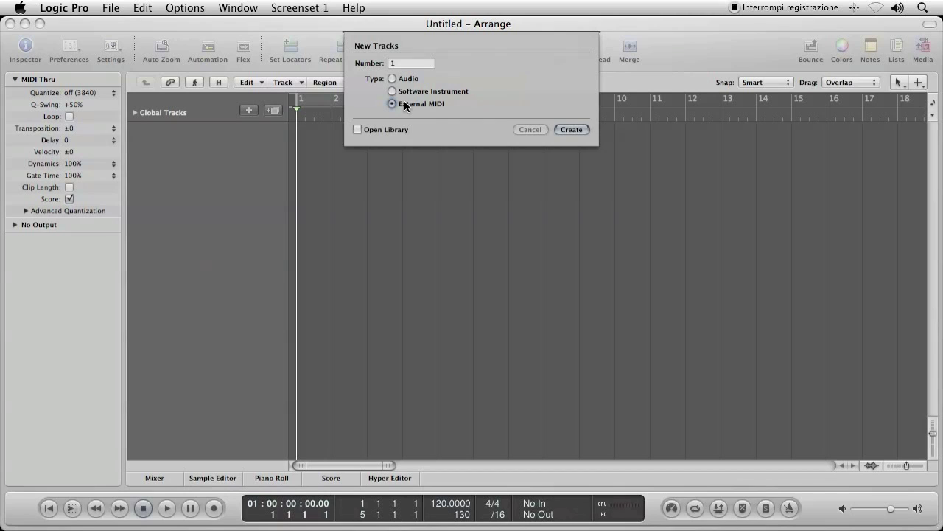
click(395, 79)
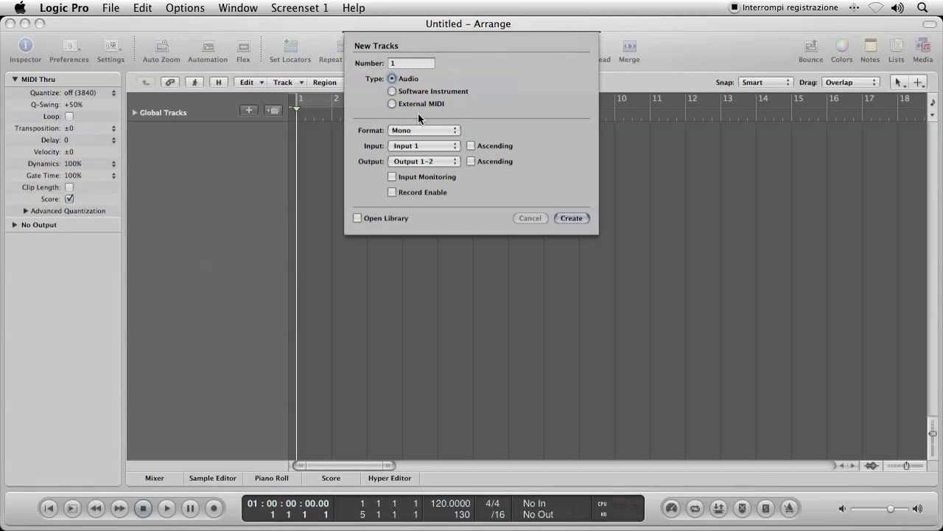
click(572, 219)
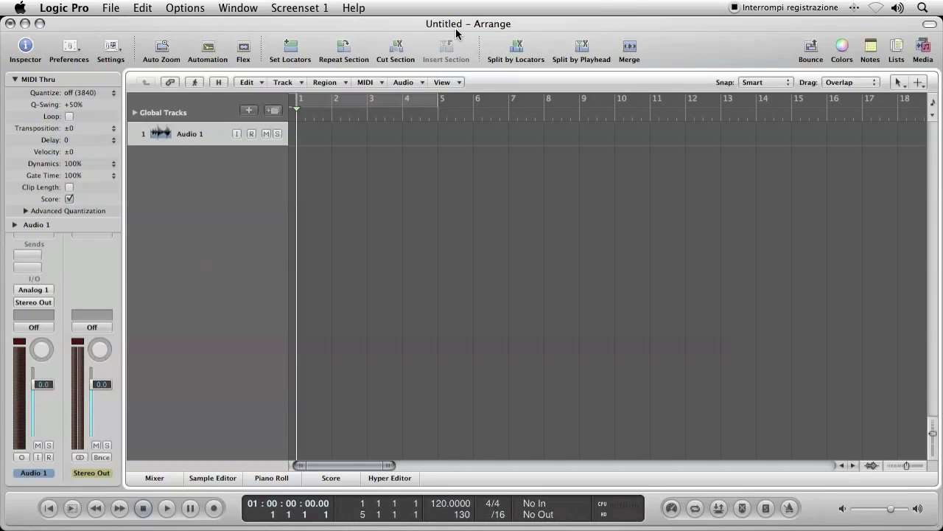
- Start saving the project to the desktop (Scrivania) and name it TAL
click(112, 9)
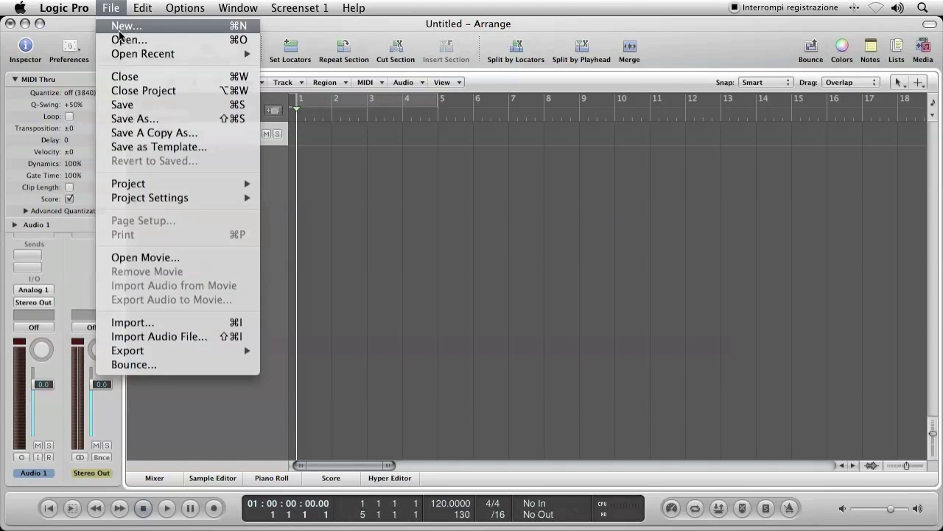
click(147, 105)
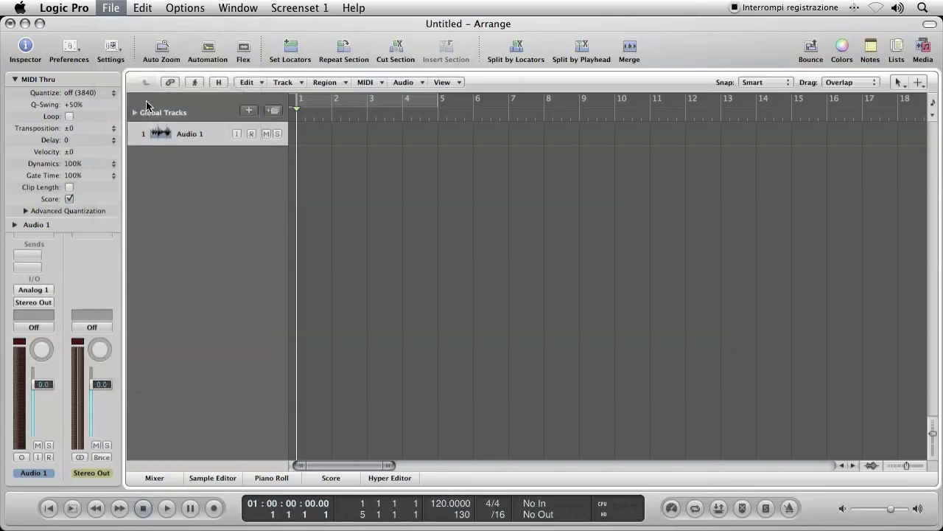
key(super+shift+d)
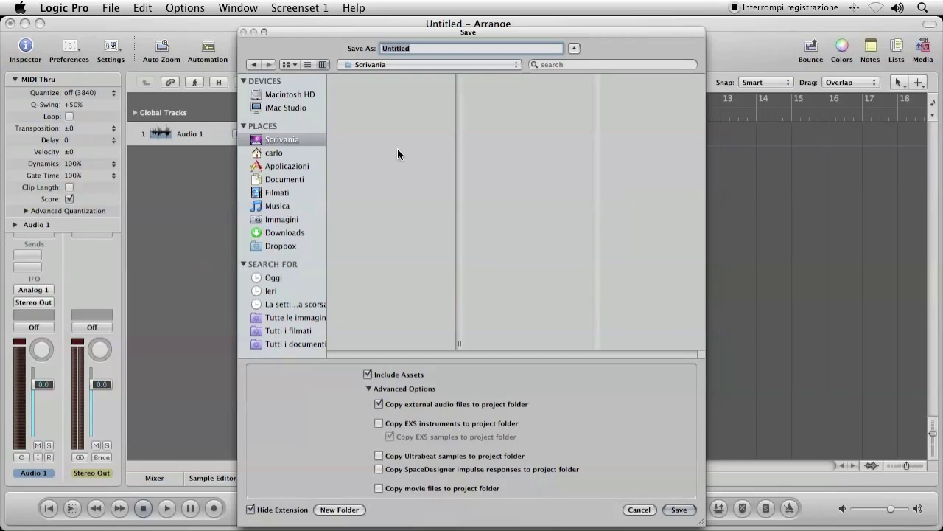
text(TAL)
- Try turning off Include Assets and enabling the copying of movie files, EXS instruments and Ultrabeat samples to the project folder
click(367, 374)
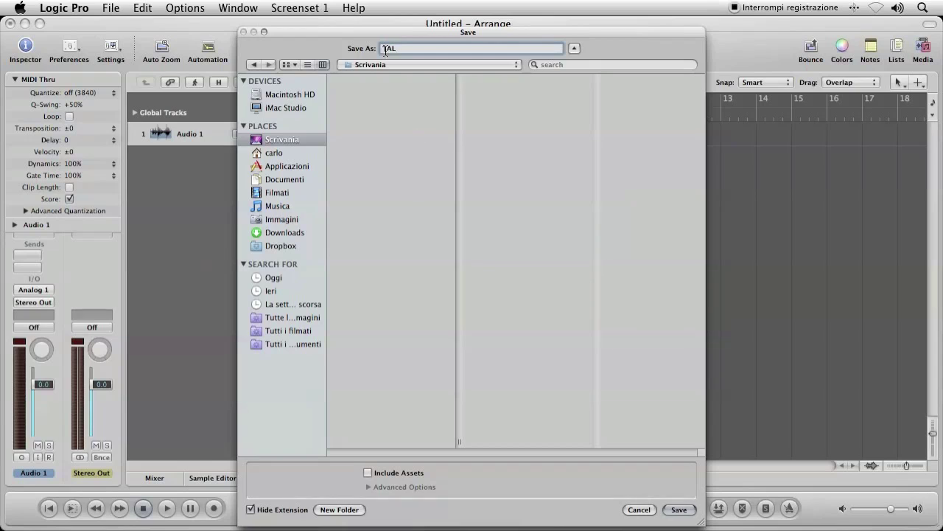
click(368, 472)
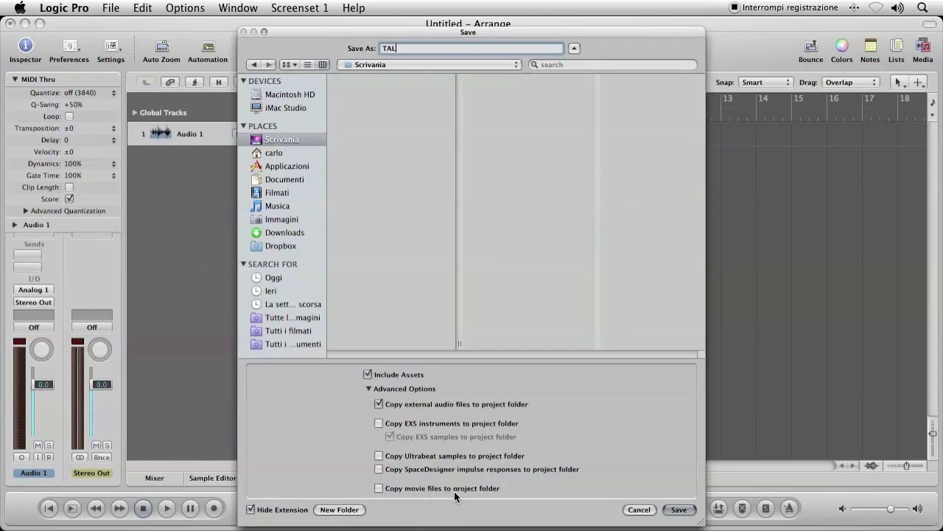
click(379, 487)
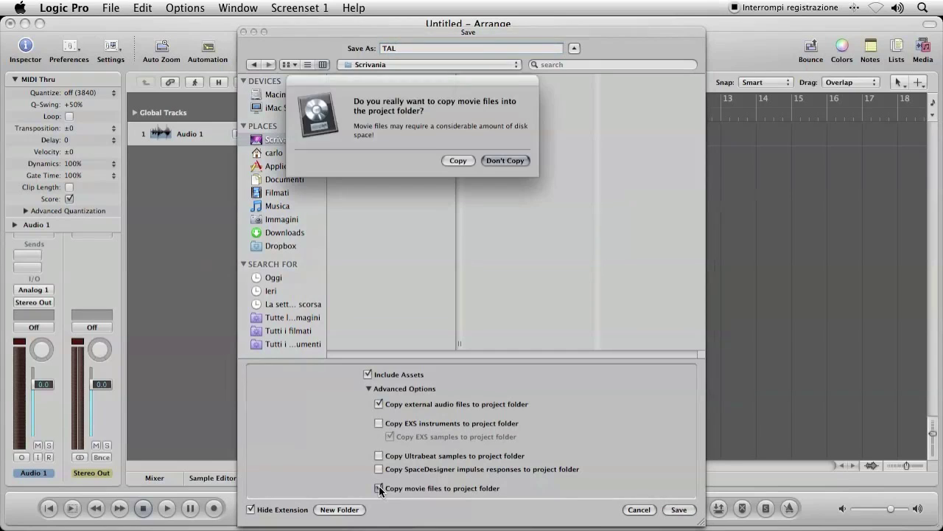
click(505, 161)
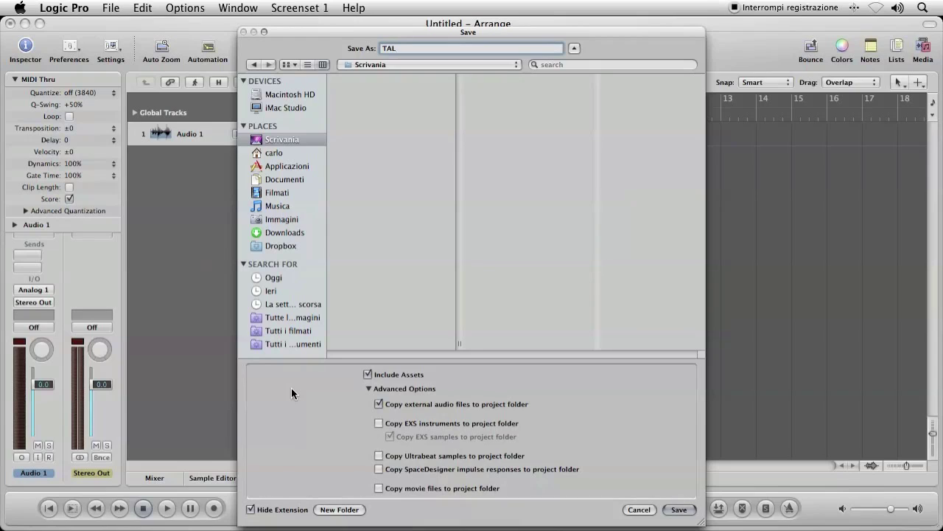
click(379, 423)
click(378, 455)
click(379, 424)
- Save the project with its extension hidden, including assets and copying external audio files to the project folder
click(251, 509)
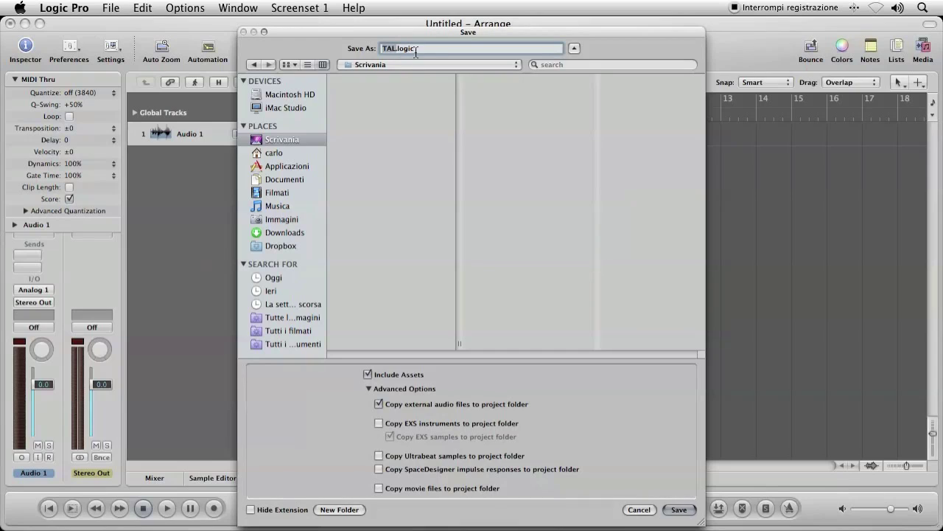
click(250, 510)
click(678, 509)
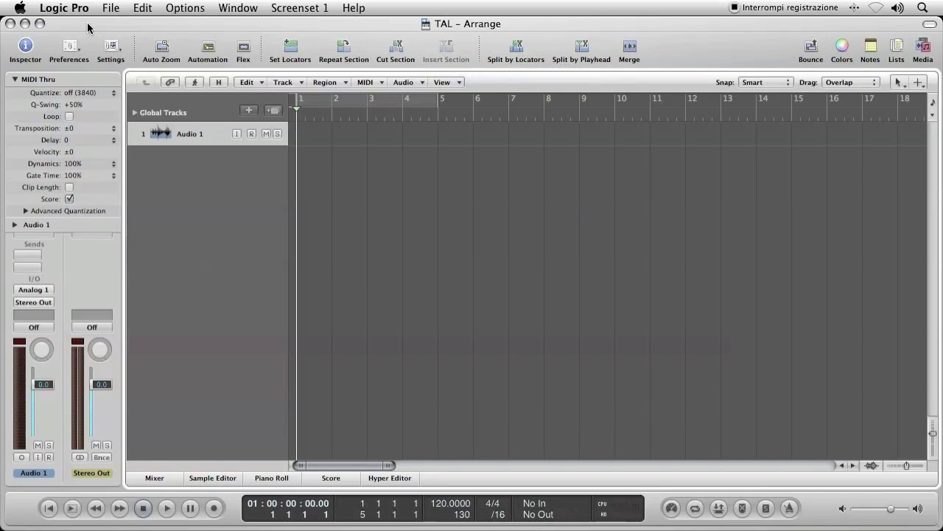
- Close the project and inspect the Audio Files folder and project file inside the desktop's TAL folder in Finder
click(111, 9)
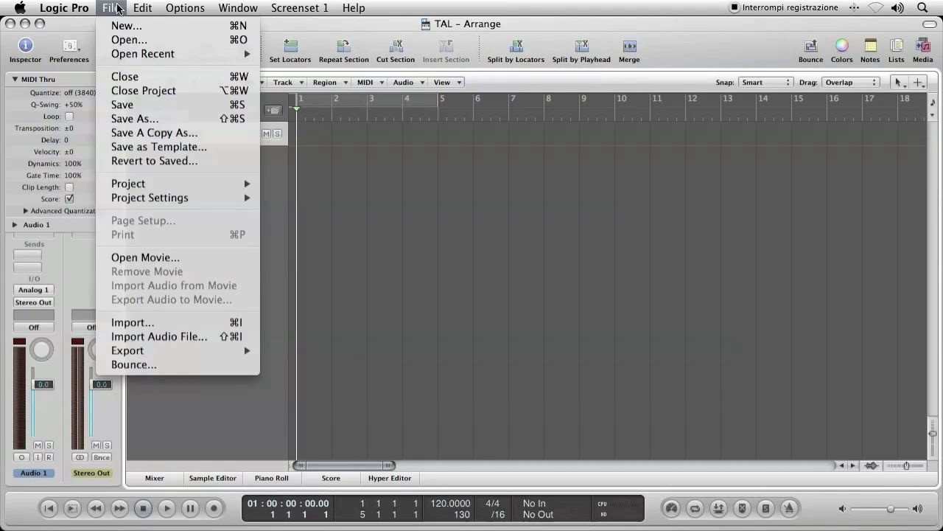
click(133, 77)
click(900, 46)
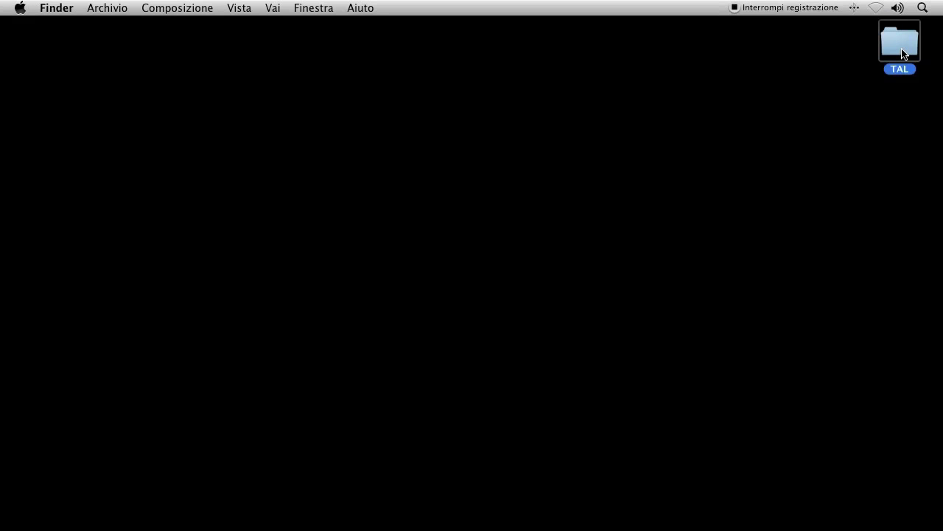
double_click(904, 53)
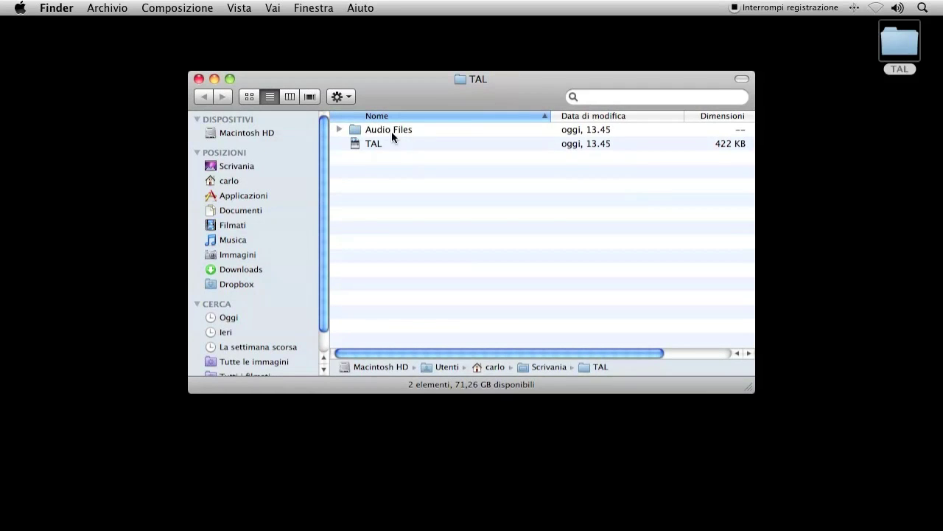
click(367, 146)
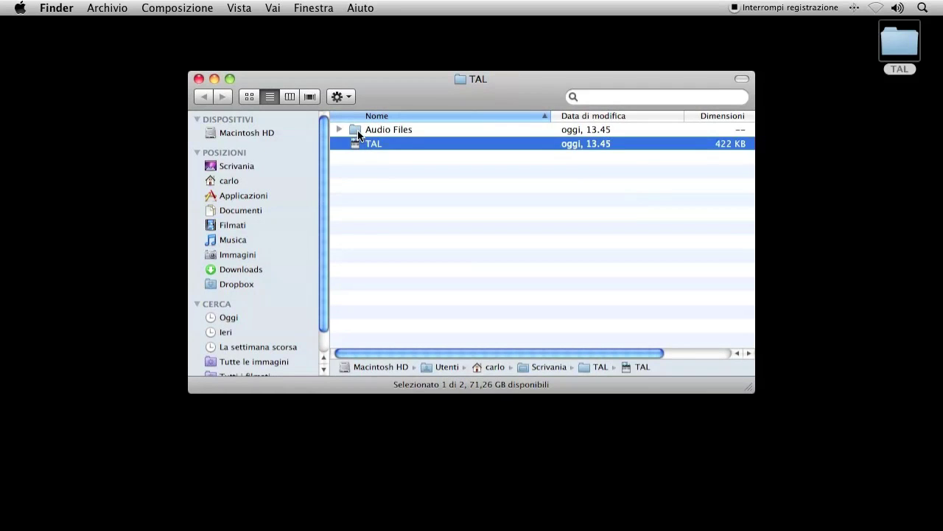
click(357, 130)
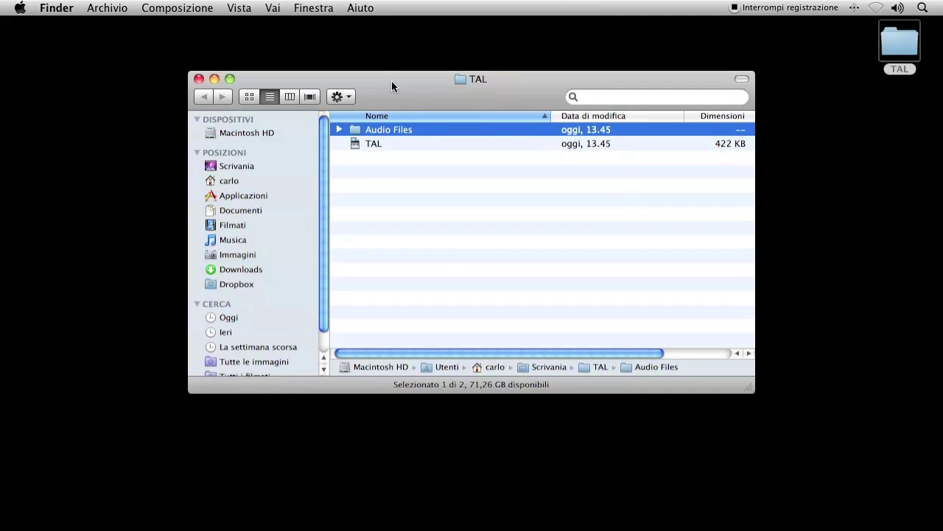
click(198, 79)
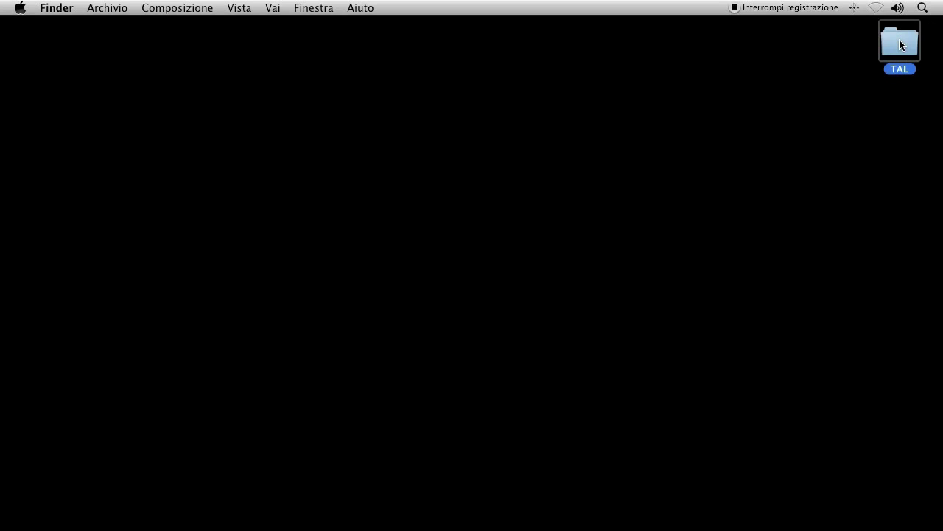
- Reopen the TAL project in Logic Pro from its folder on the desktop
double_click(899, 43)
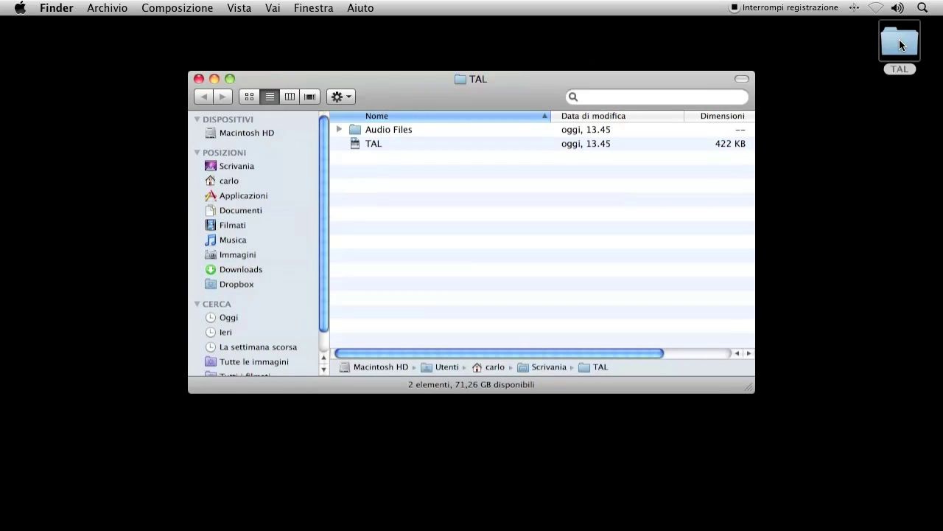
double_click(356, 144)
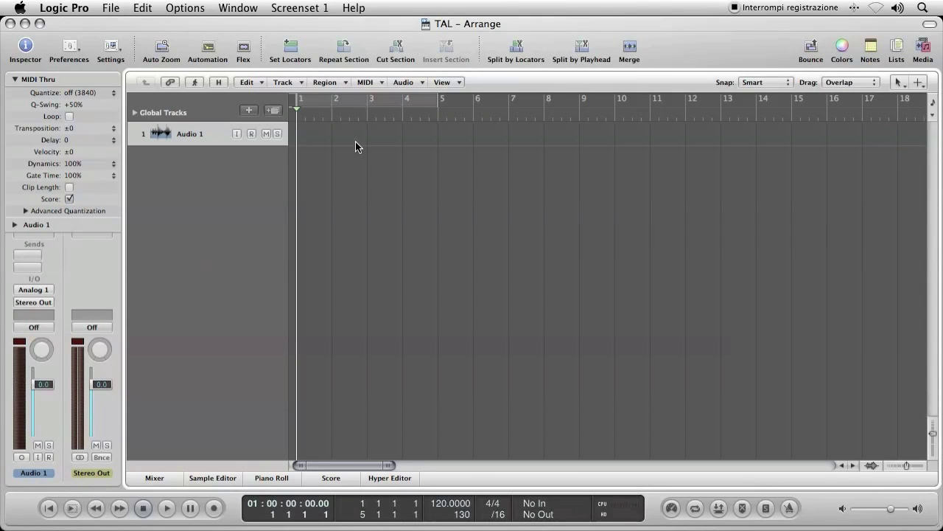